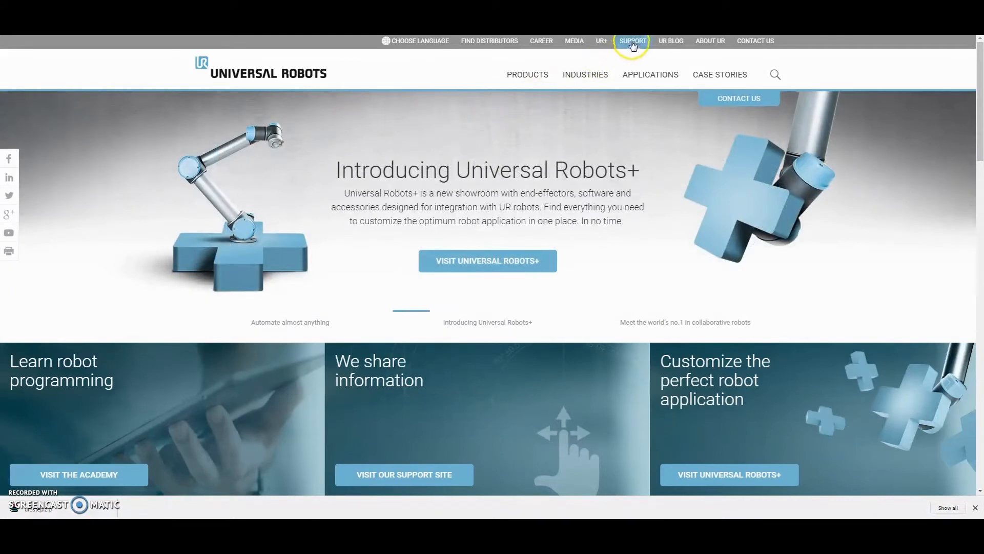
- Open the download section of the Universal Robots support site
click(634, 44)
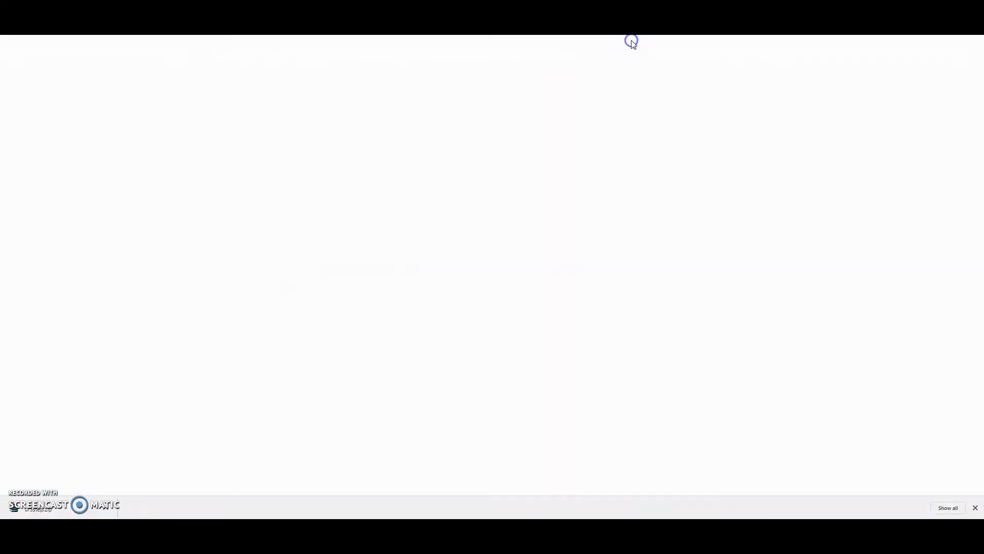
scroll(641, 136, down, 2)
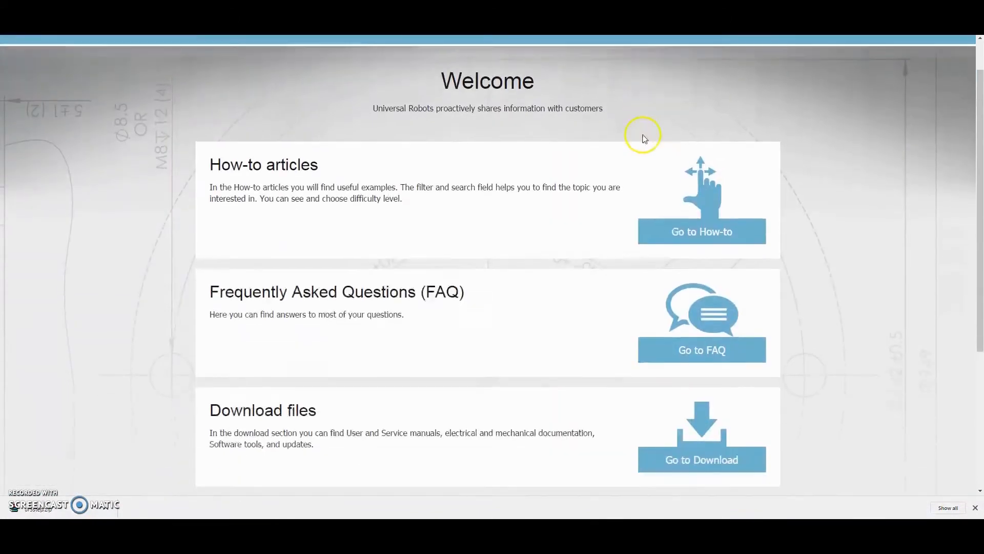
click(675, 405)
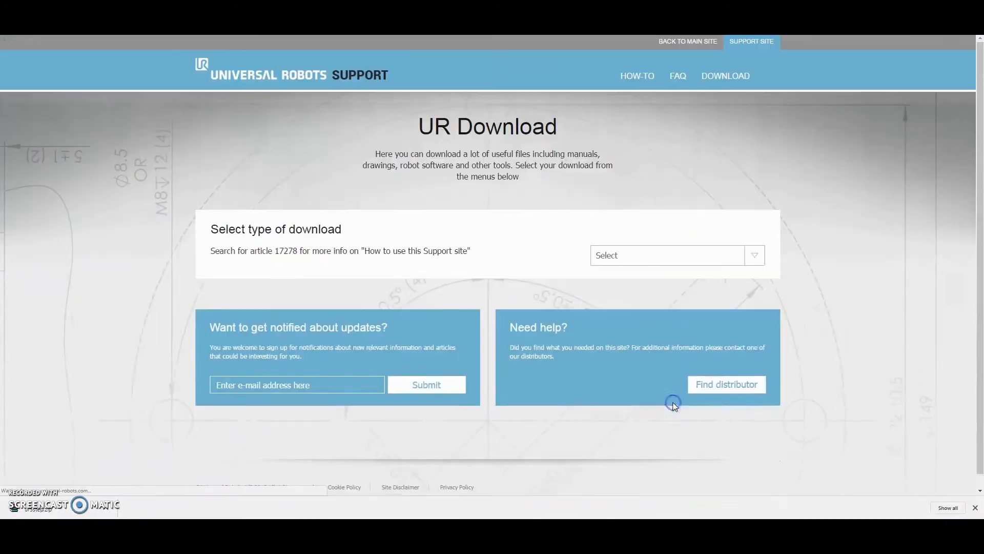
- Choose Mechanical documentation, UR5 documentation and Robot CAD file as the download options, and download the zipped robot STEP file
click(755, 260)
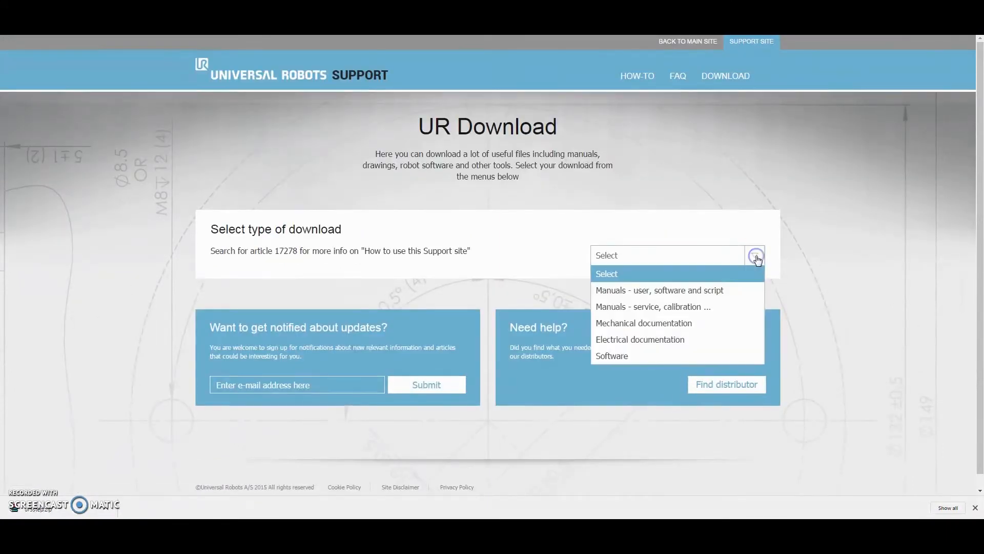
click(716, 321)
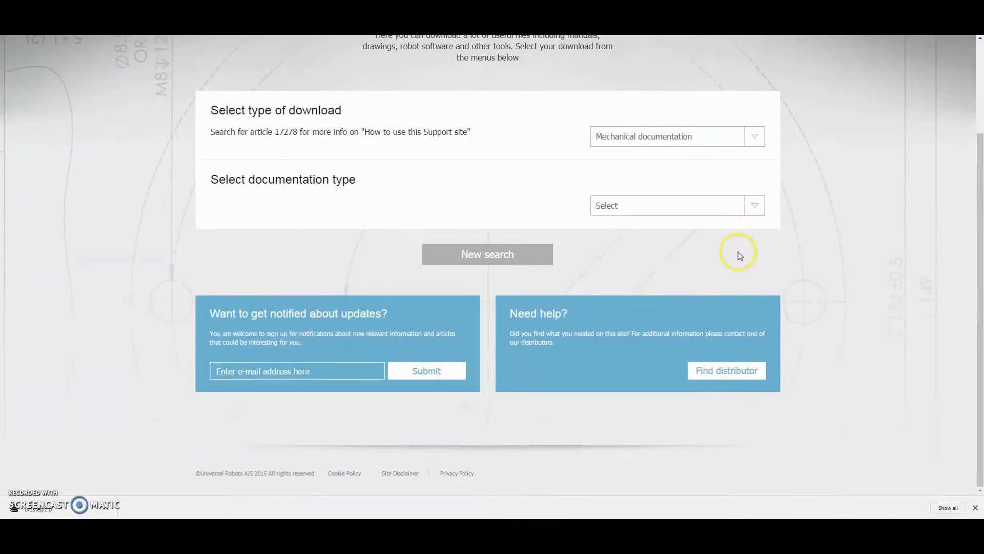
double_click(752, 210)
click(752, 211)
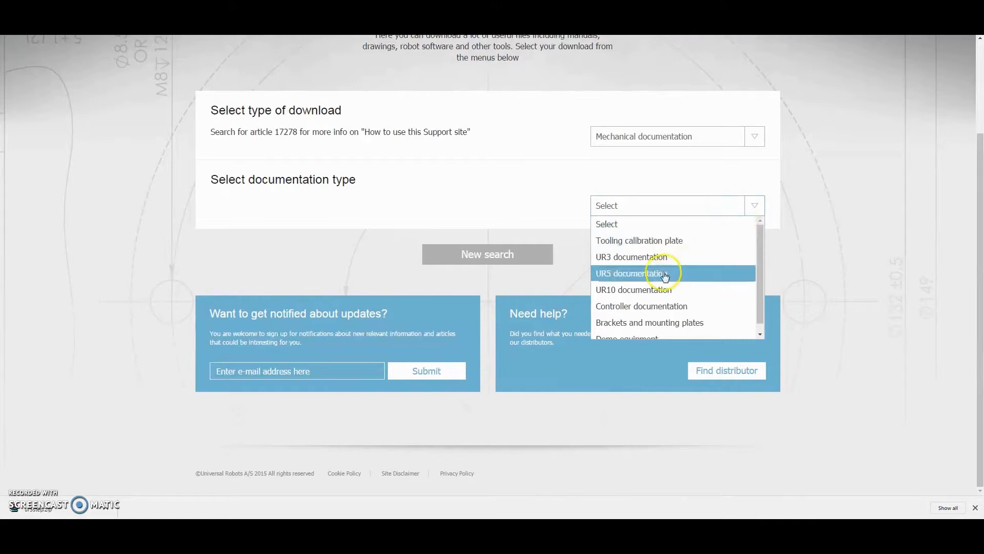
click(647, 274)
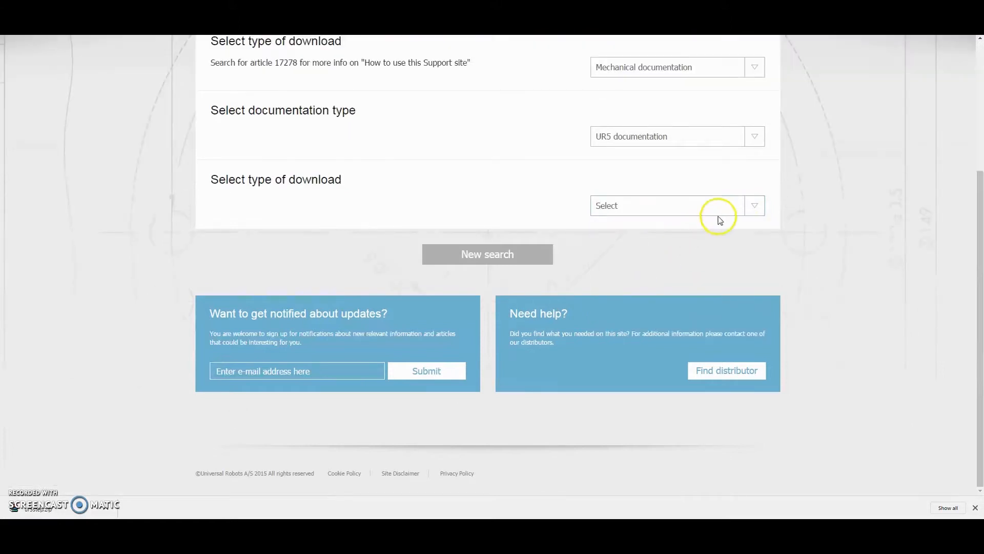
click(752, 209)
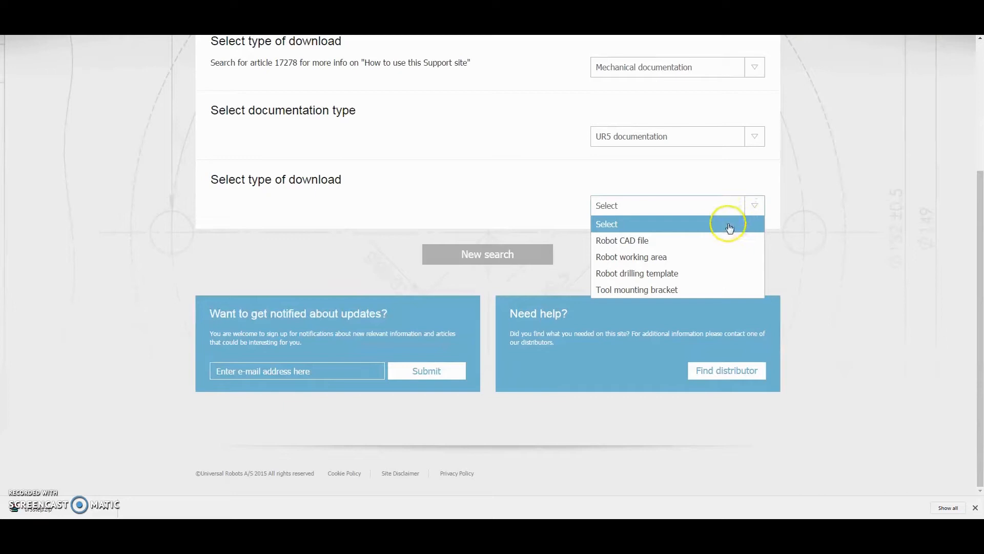
click(713, 240)
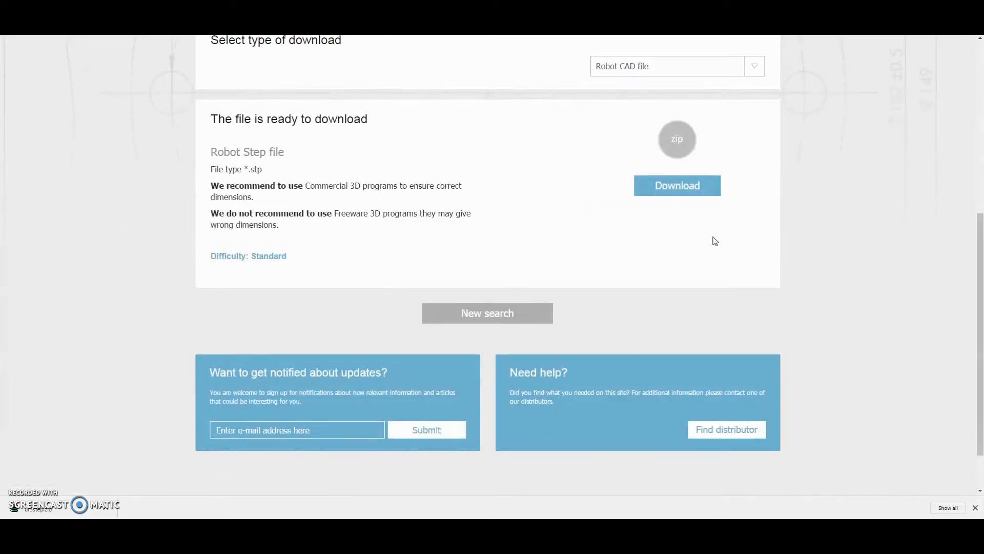
click(690, 187)
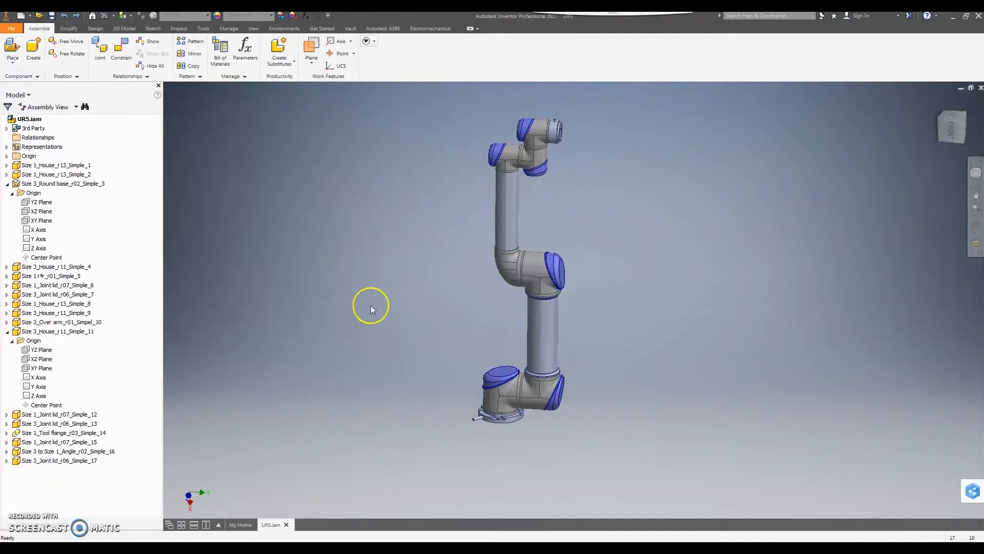
- In the UR5 assembly in Autodesk Inventor, move the lowest joint lid and the house beneath it away from the round base
scroll(487, 388, up, 3)
scroll(487, 389, up, 5)
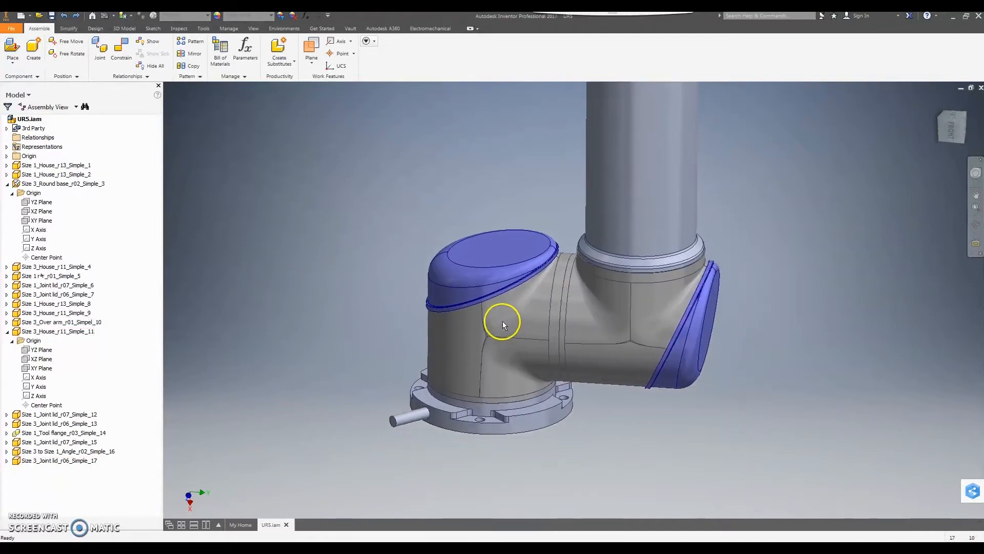
drag(490, 272, 376, 166)
drag(513, 301, 382, 273)
click(520, 249)
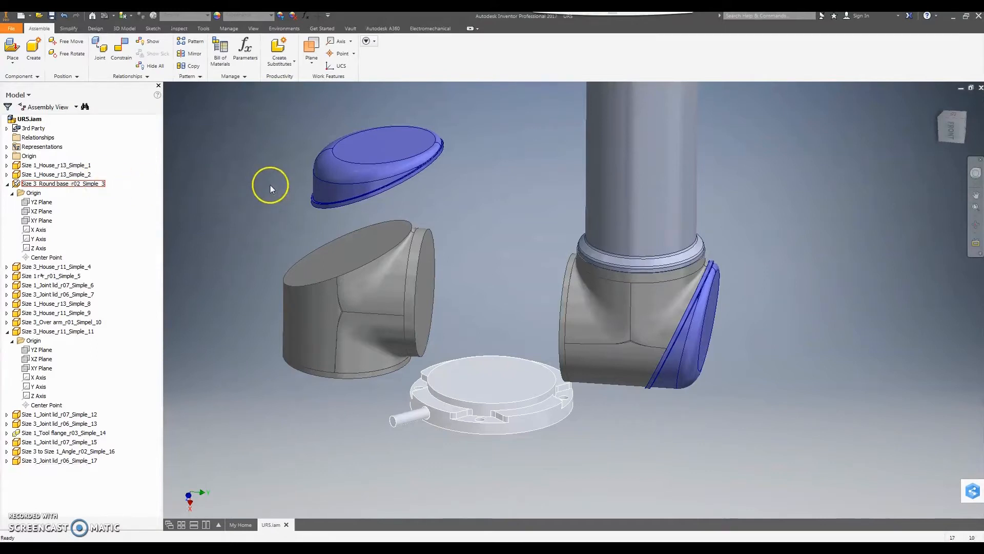
scroll(270, 186, up, 2)
middle_drag(378, 170, 387, 219)
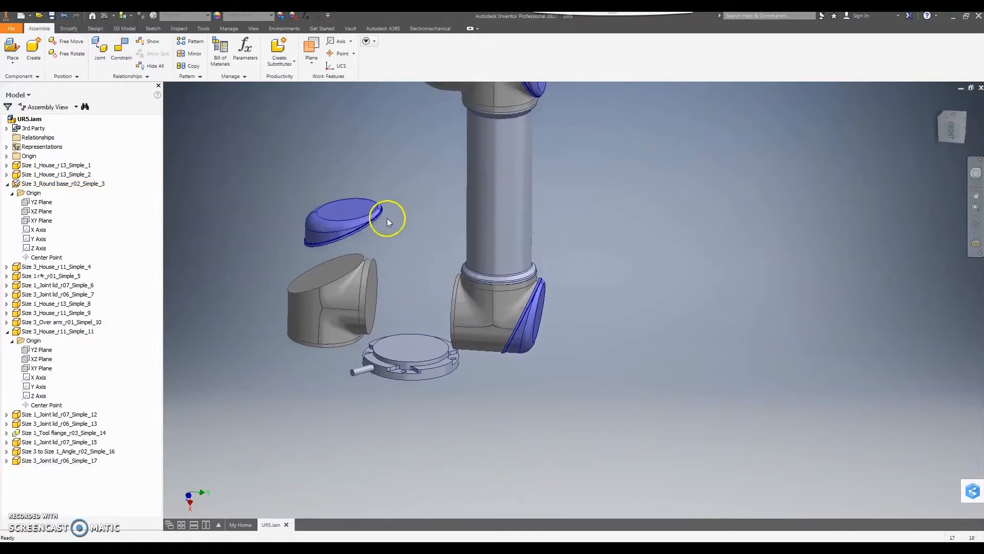
middle_drag(375, 152, 392, 159)
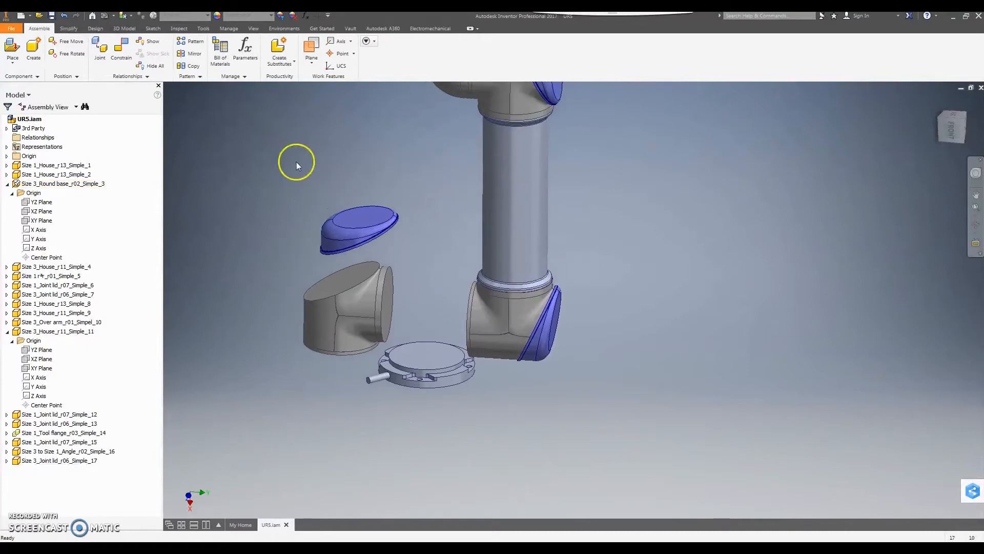
click(424, 373)
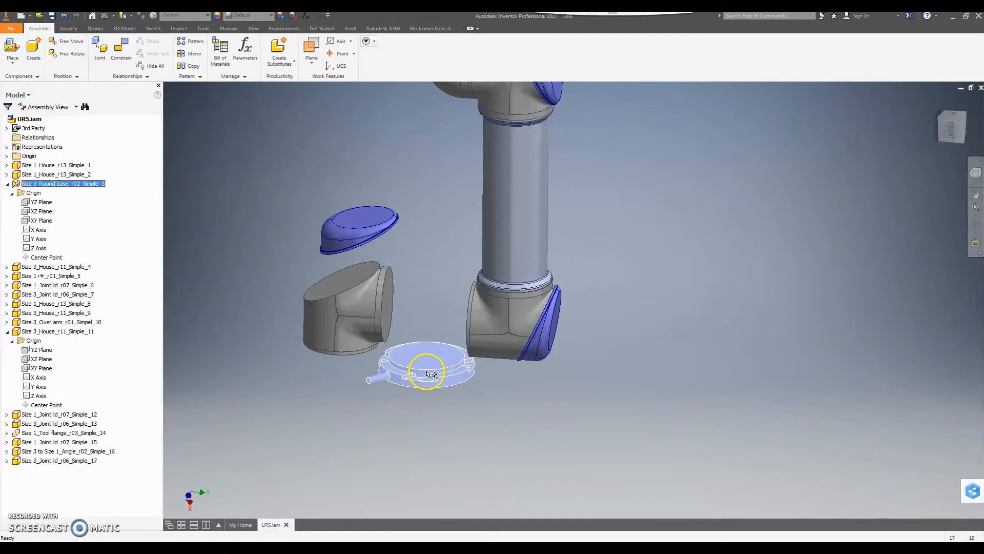
click(235, 209)
scroll(251, 202, up, 5)
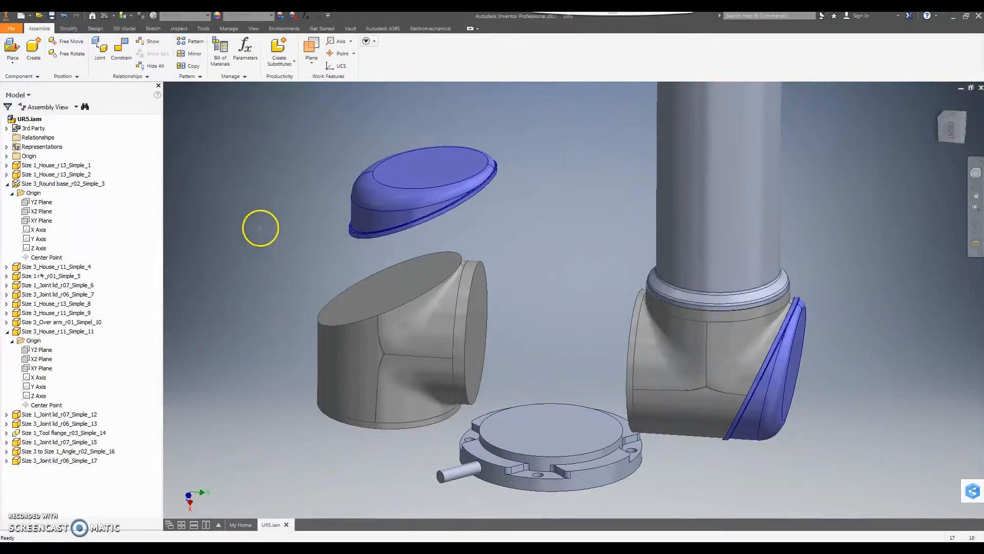
- Mate the vertical origin axis of Size 3_House_r11_Simple_11 with the central axis of the round base at zero offset
middle_drag(261, 229, 207, 154)
click(319, 258)
click(46, 349)
click(114, 49)
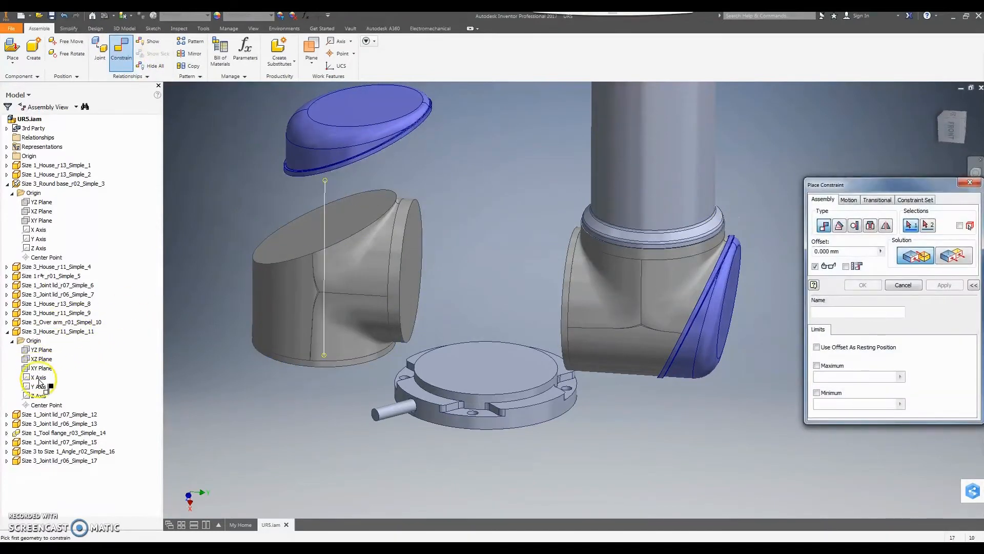
click(41, 382)
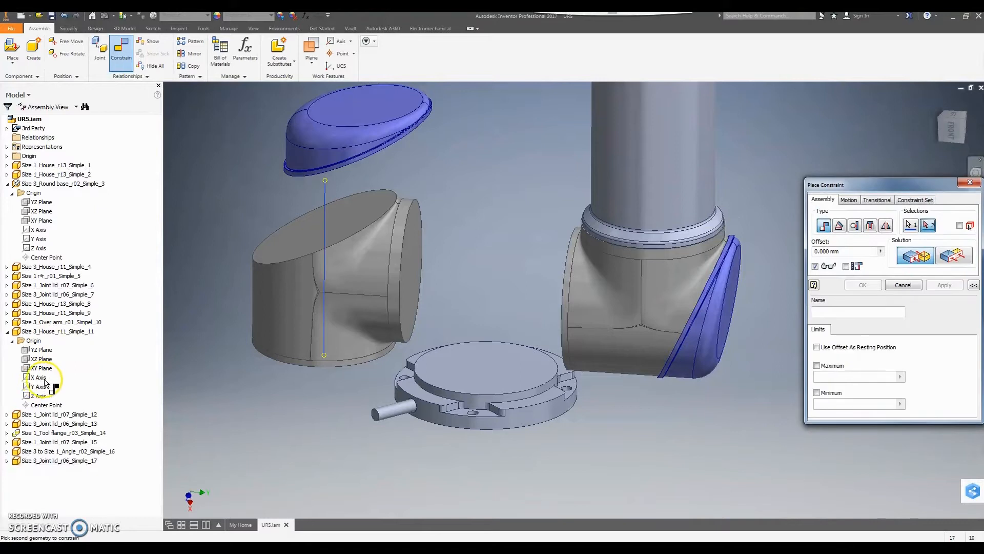
click(475, 403)
middle_drag(505, 353, 432, 295)
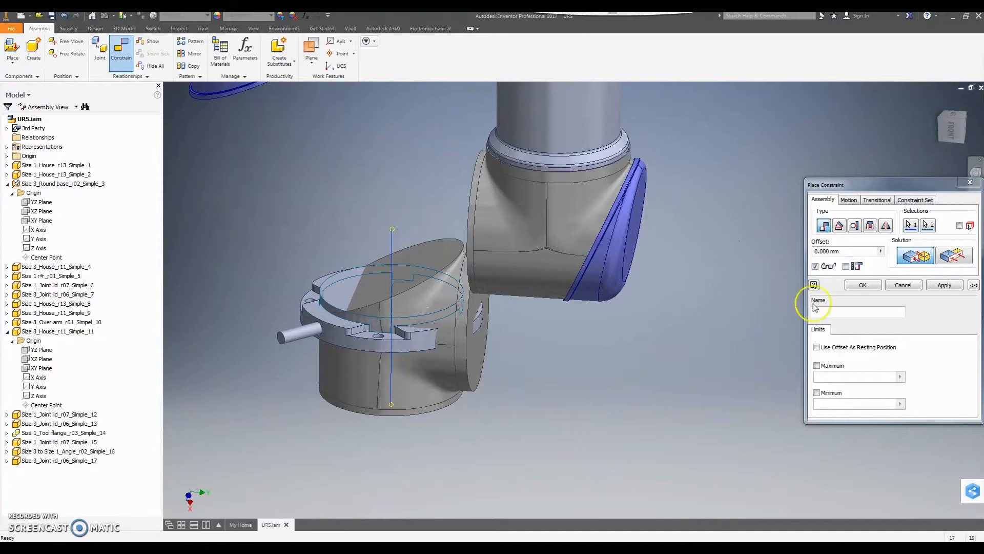
click(943, 286)
- Mate the circular bottom face of the detached house with the top face of the round base at zero offset
shift+middle_drag(494, 378, 446, 301)
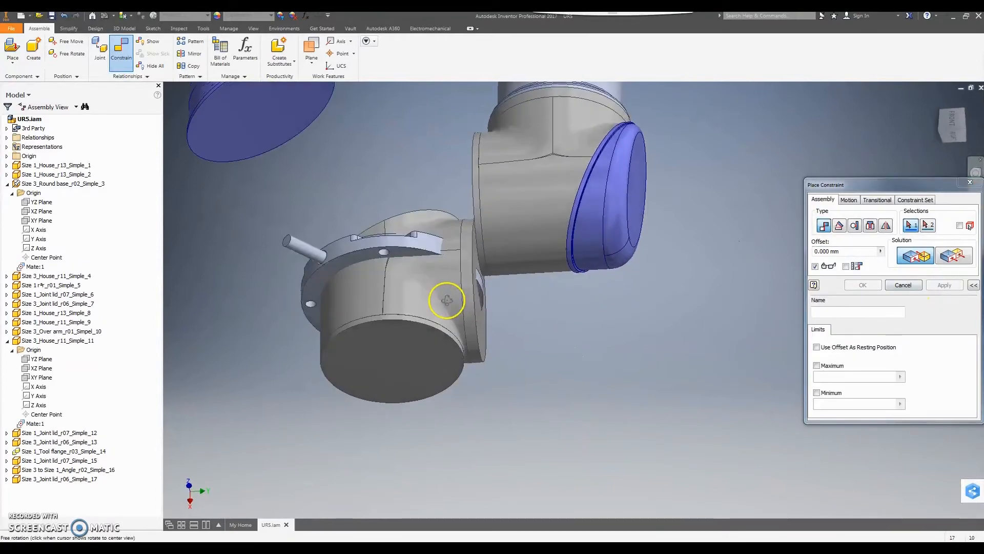
click(405, 346)
mouse_move(424, 315)
shift+middle_down()
mouse_move(430, 268)
mouse_move(425, 315)
shift+middle_up()
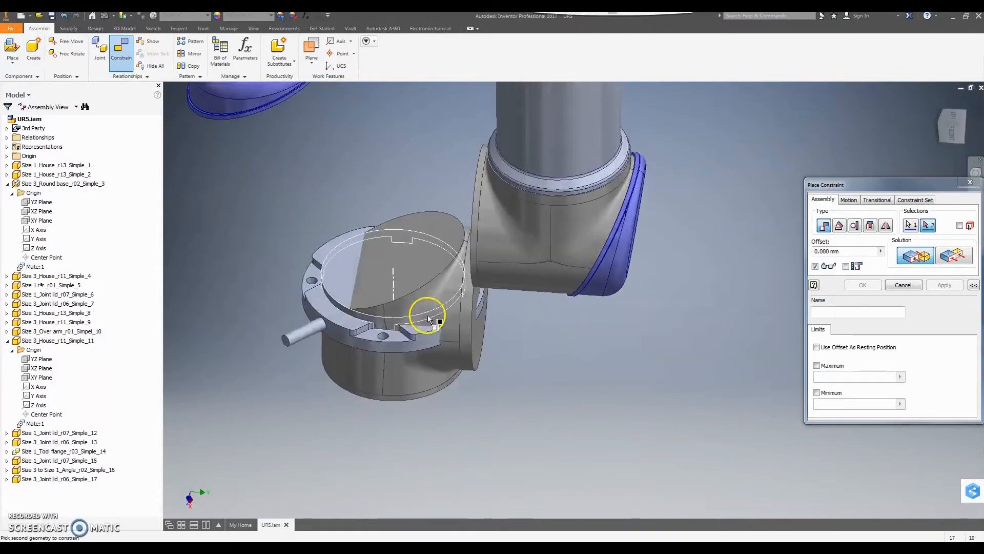
click(342, 277)
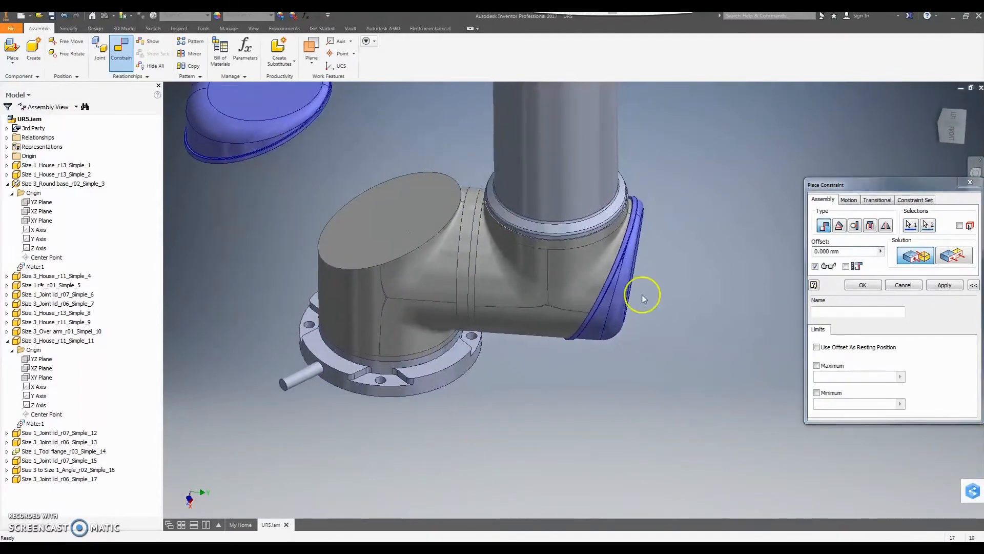
click(942, 285)
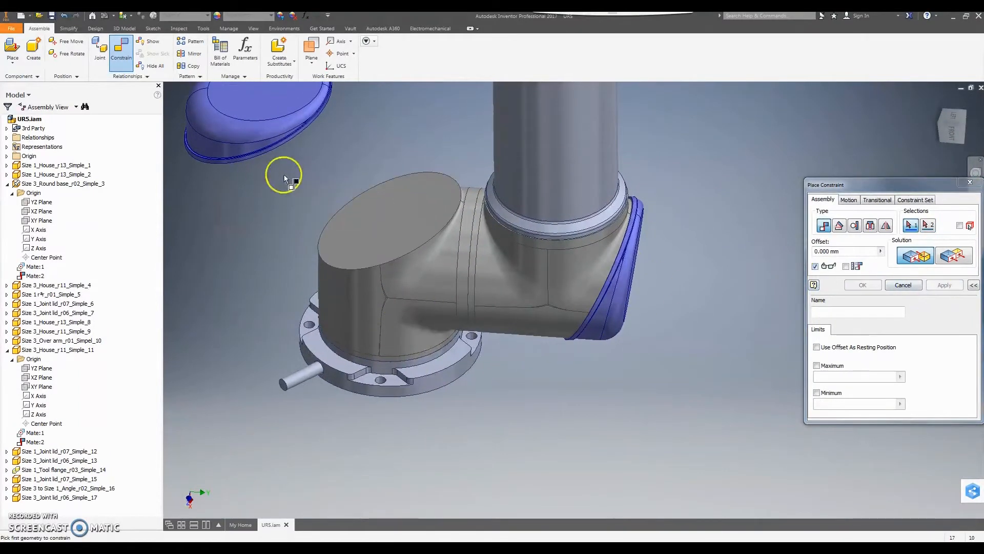
key(Escape)
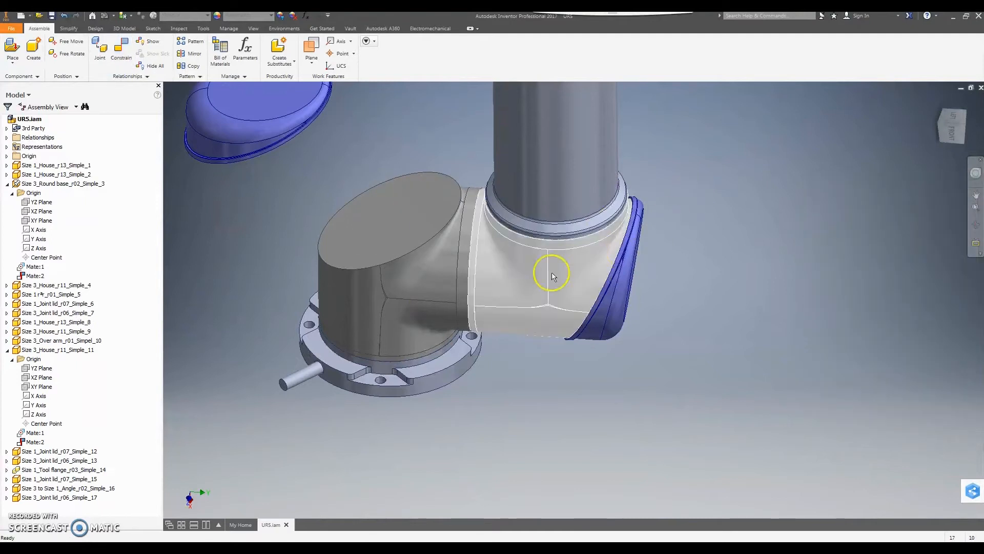
- Rotate the mated house on the round base to check its remaining freedom of movement
drag(429, 286, 410, 212)
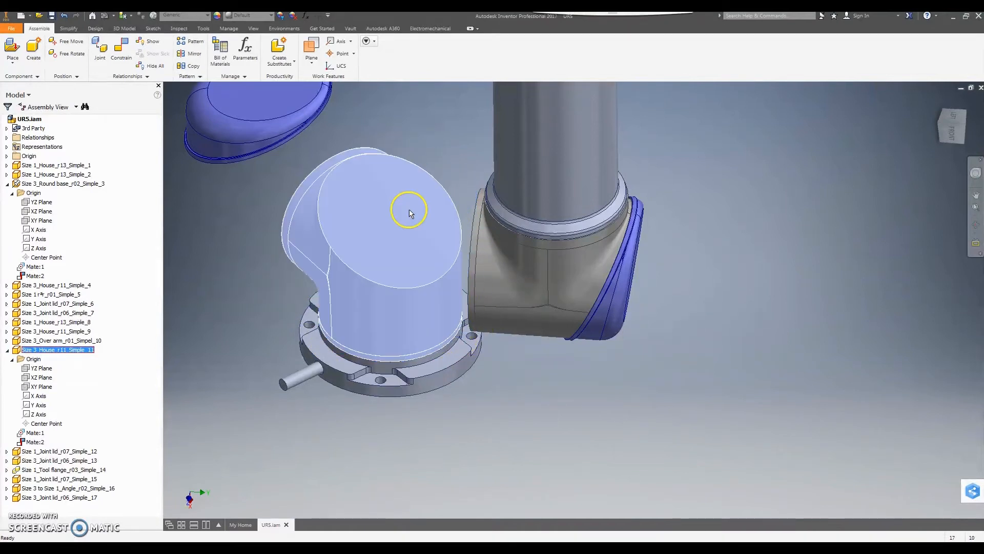
click(402, 122)
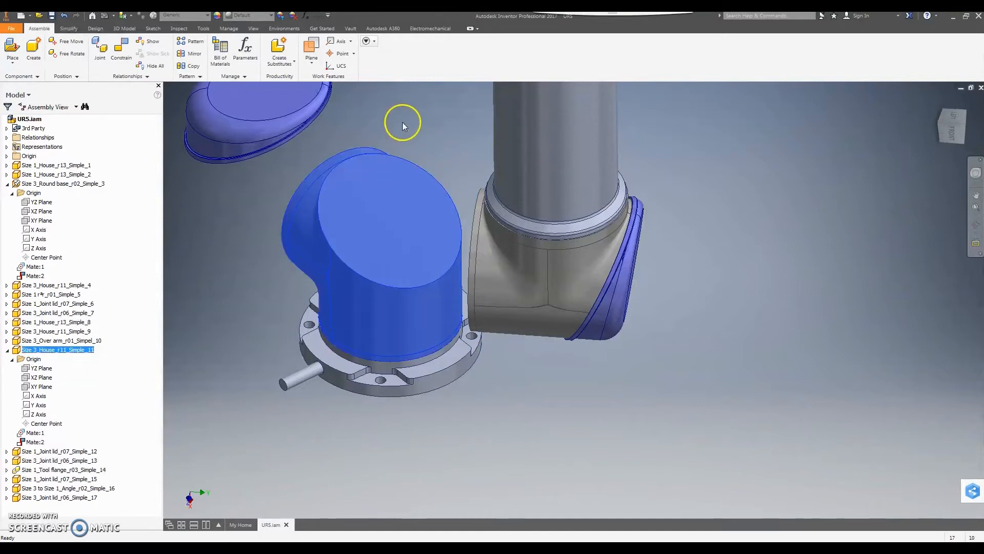
drag(351, 165, 449, 243)
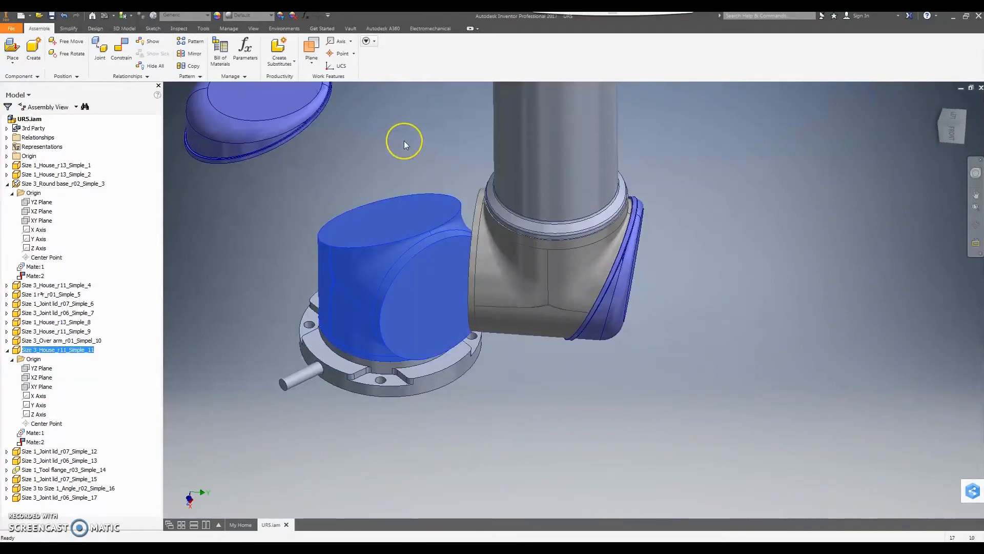
click(404, 141)
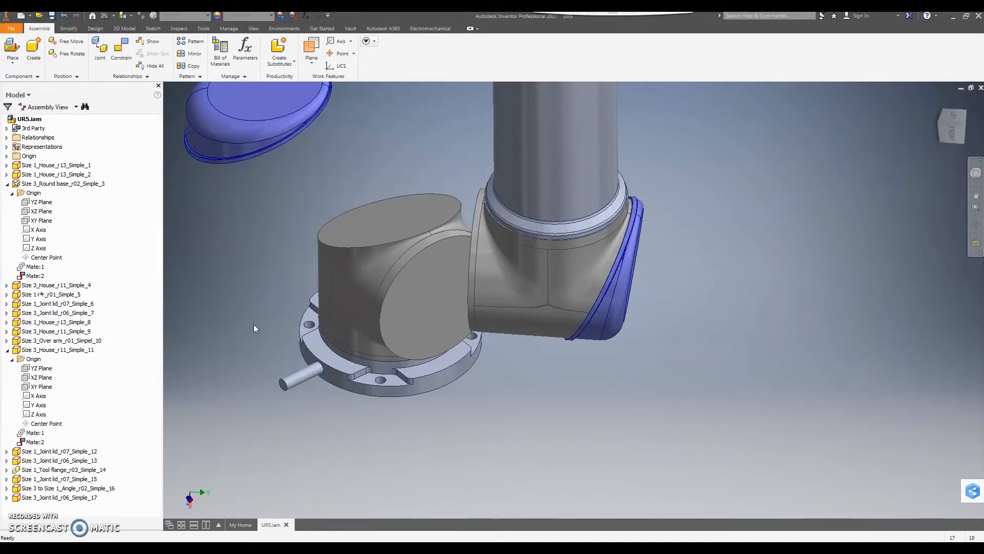
- Define a 180 deg directed angle constraint between the XZ plane of Size 3_House_r11_Simple_11 and the XY plane of the round base
click(121, 47)
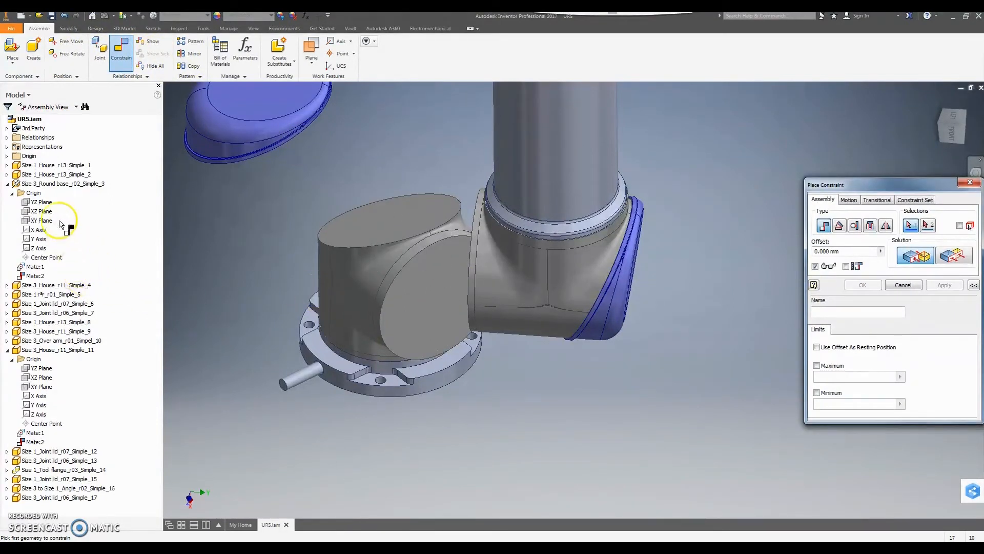
click(45, 381)
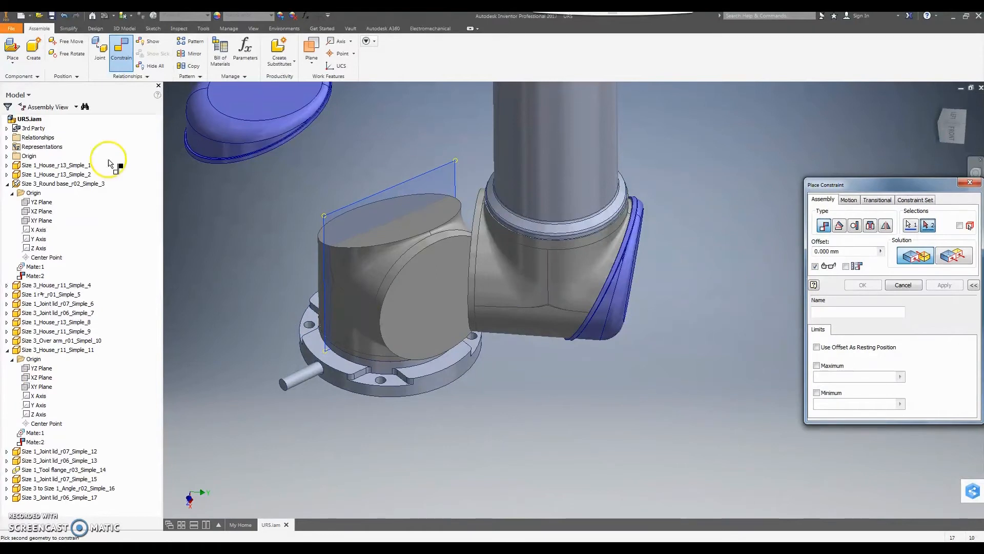
click(45, 218)
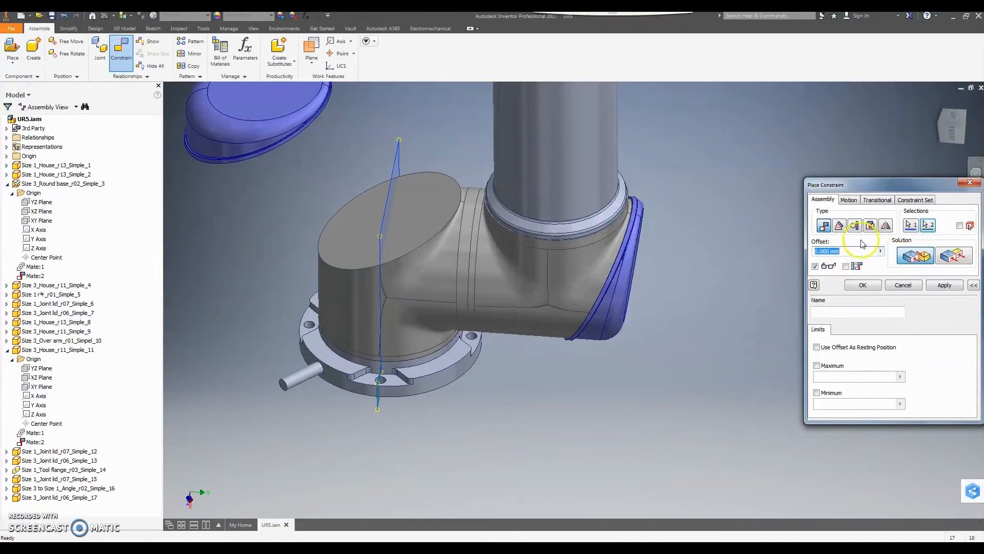
click(839, 225)
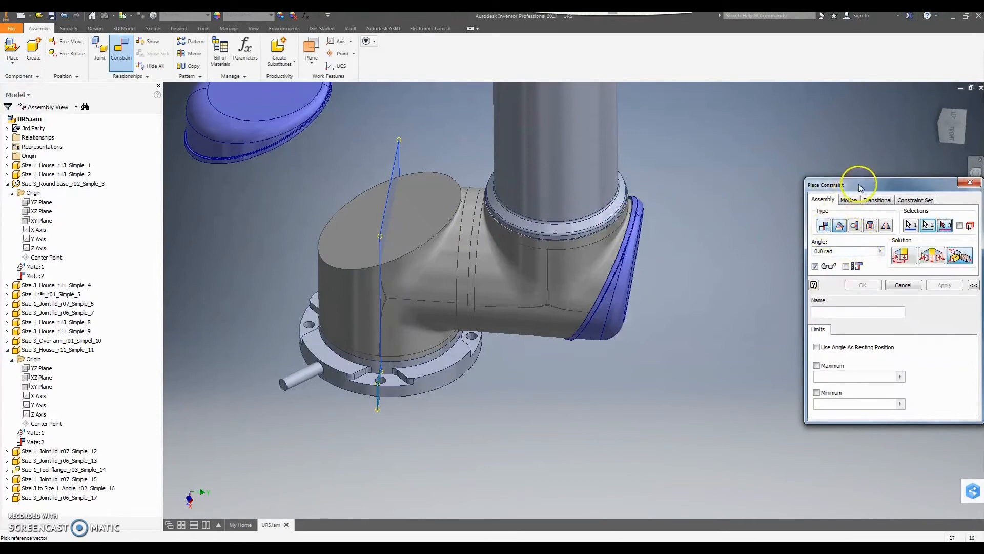
drag(861, 185, 826, 185)
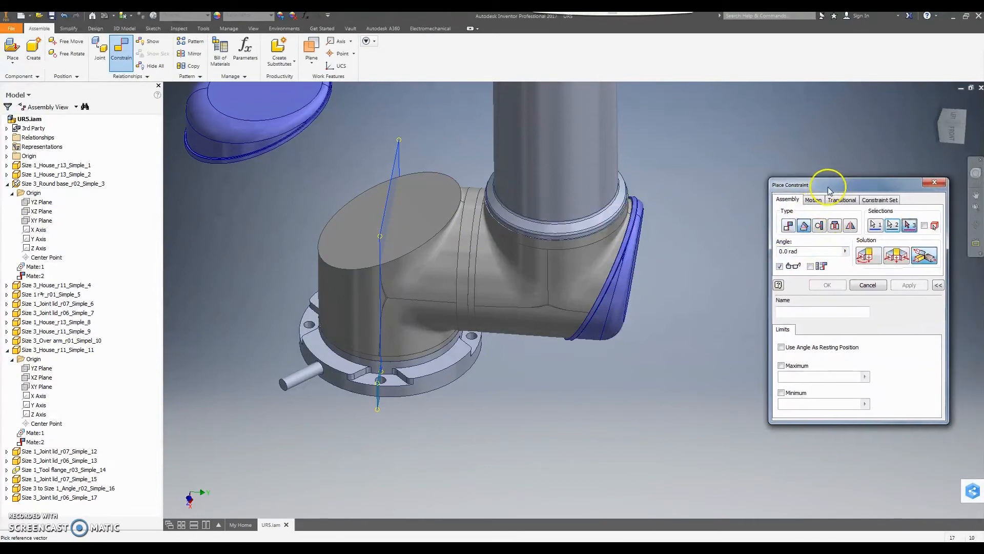
click(868, 255)
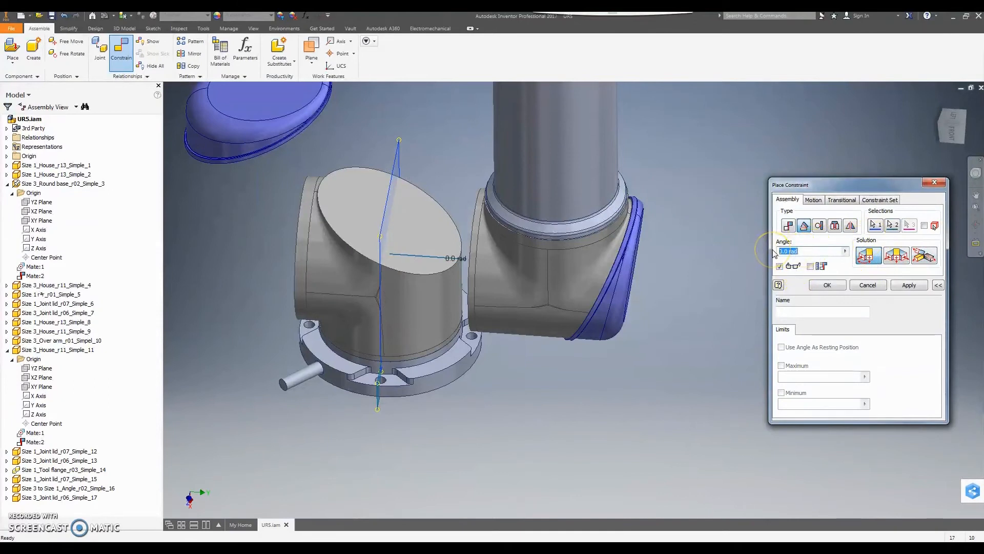
text(180)
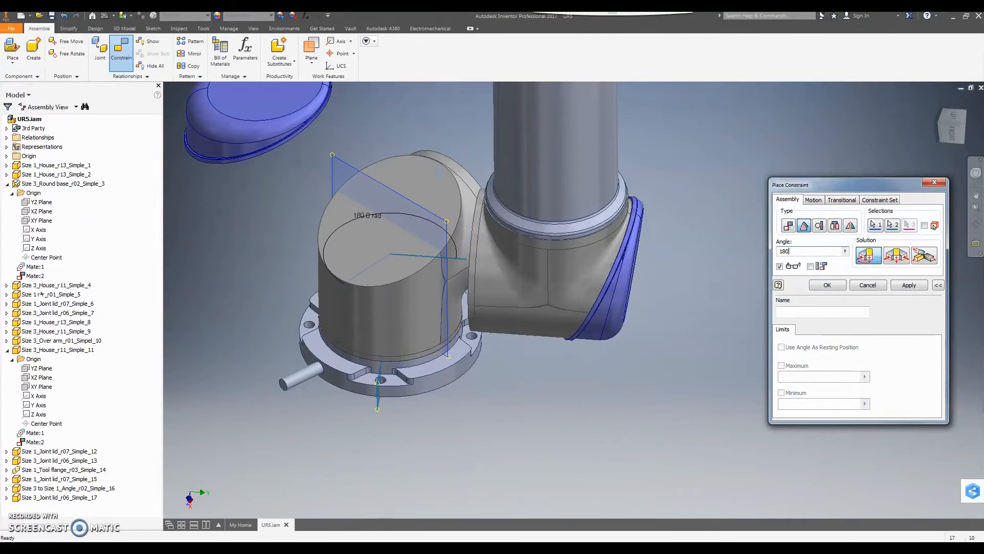
text( deg)
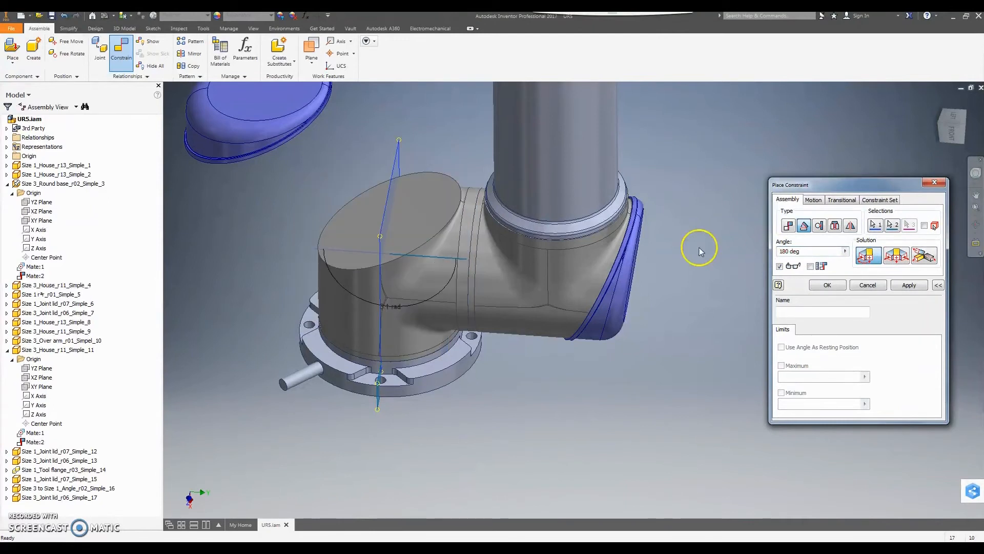
- Test the directed angle at 90 deg, return it to 180 deg and apply the constraint
drag(790, 251, 775, 251)
text(90)
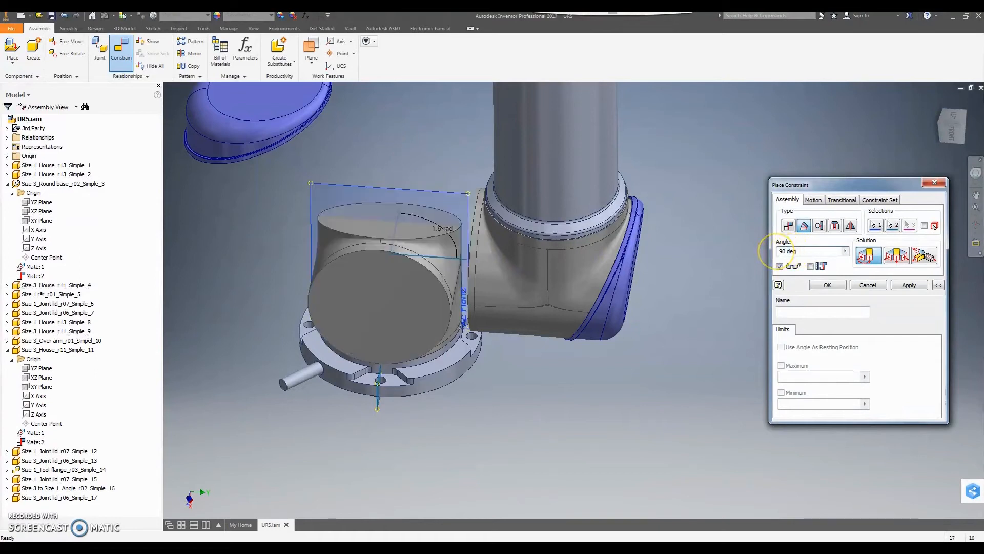
key(BackSpace)
key(BackSpace)
text(180)
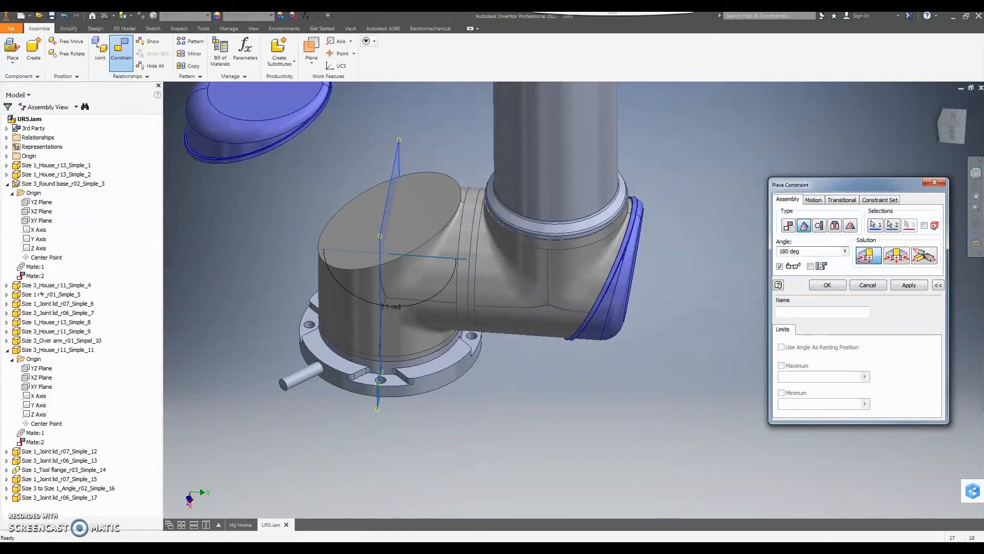
click(909, 285)
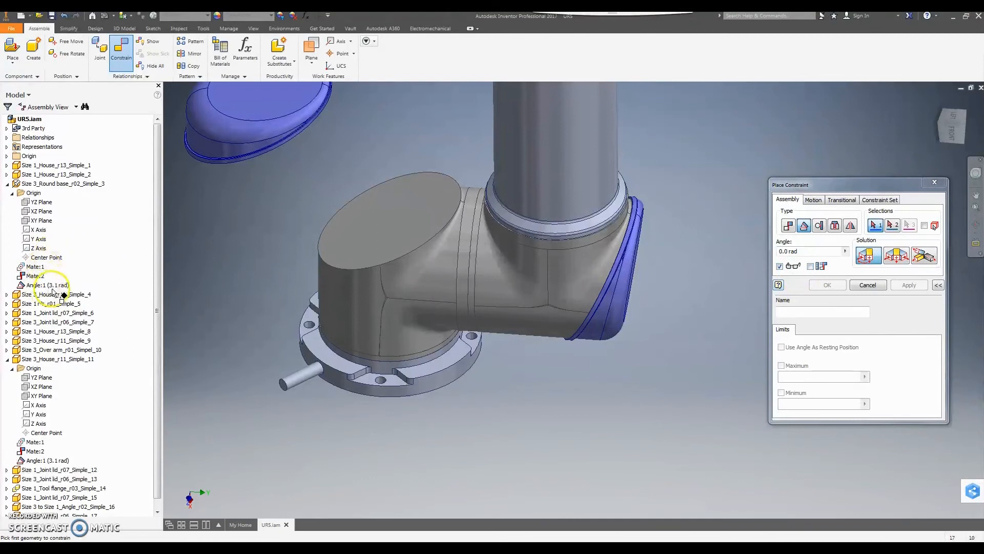
click(931, 183)
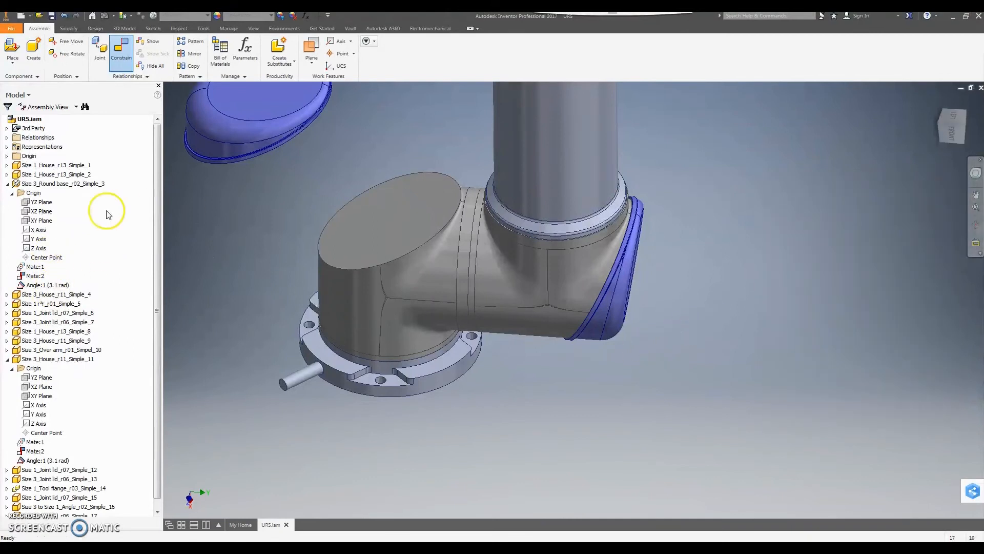
- Rename the new angle constraint under the round base as Axis1
click(45, 285)
right_click(45, 286)
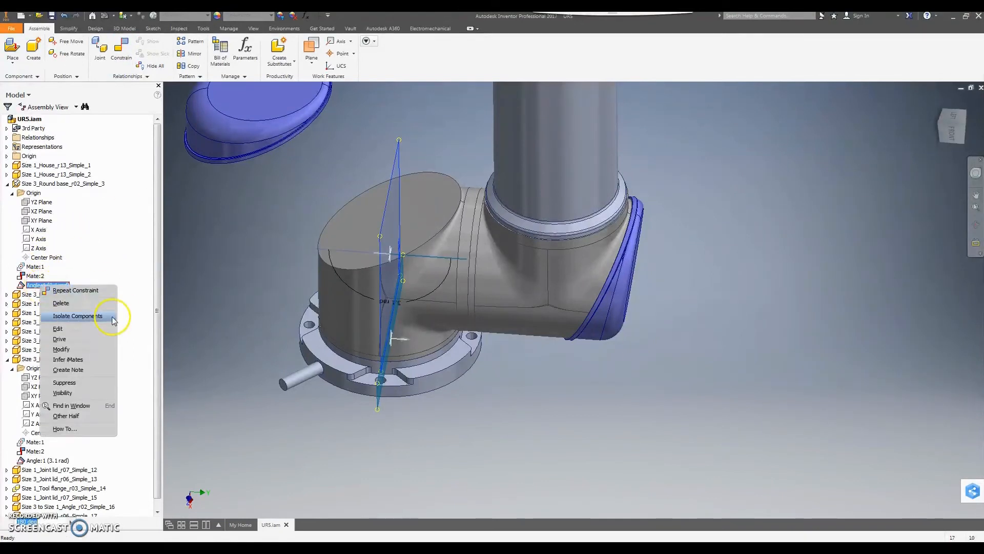
click(33, 286)
click(34, 286)
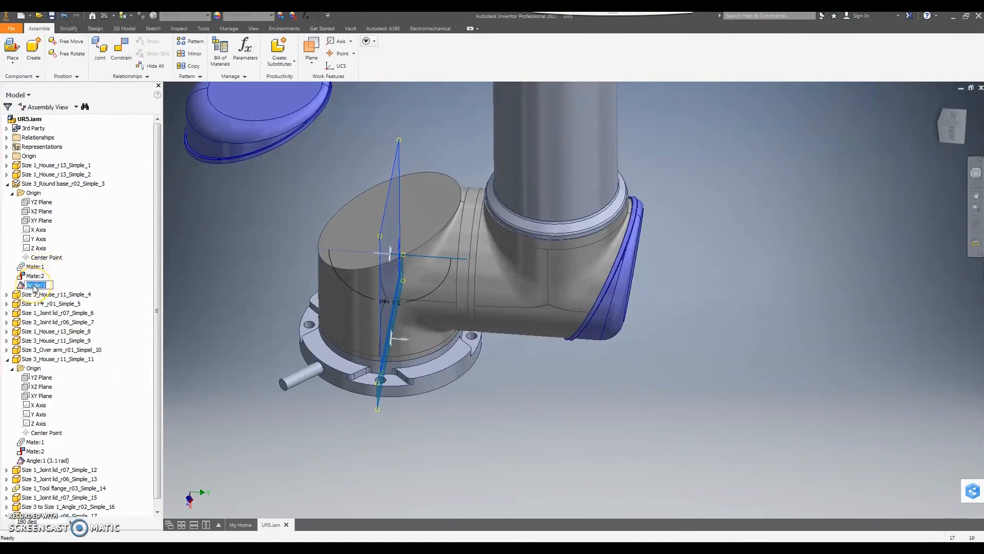
text(Axis1)
key(Return)
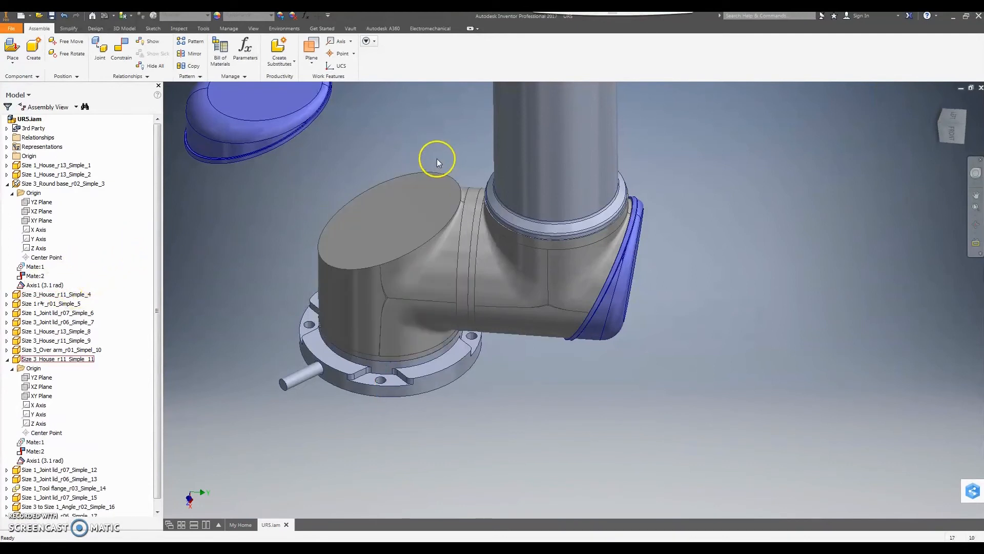
scroll(427, 145, down, 5)
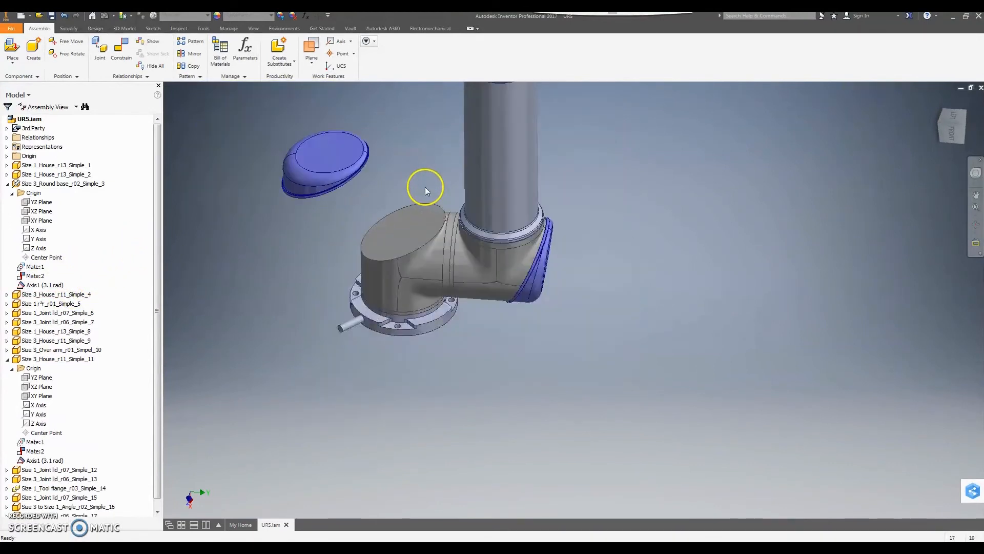
scroll(428, 225, down, 4)
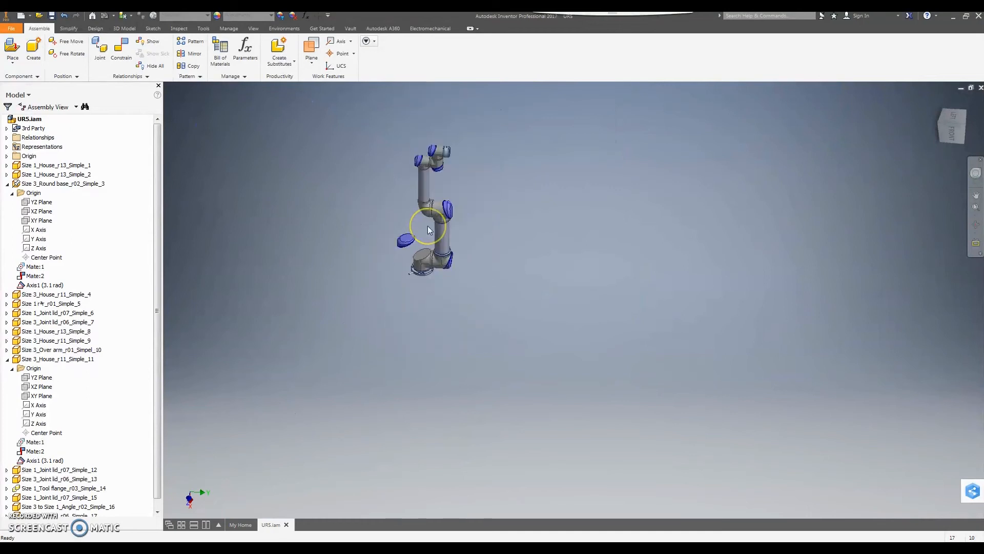
scroll(428, 226, up, 3)
middle_drag(503, 189, 512, 223)
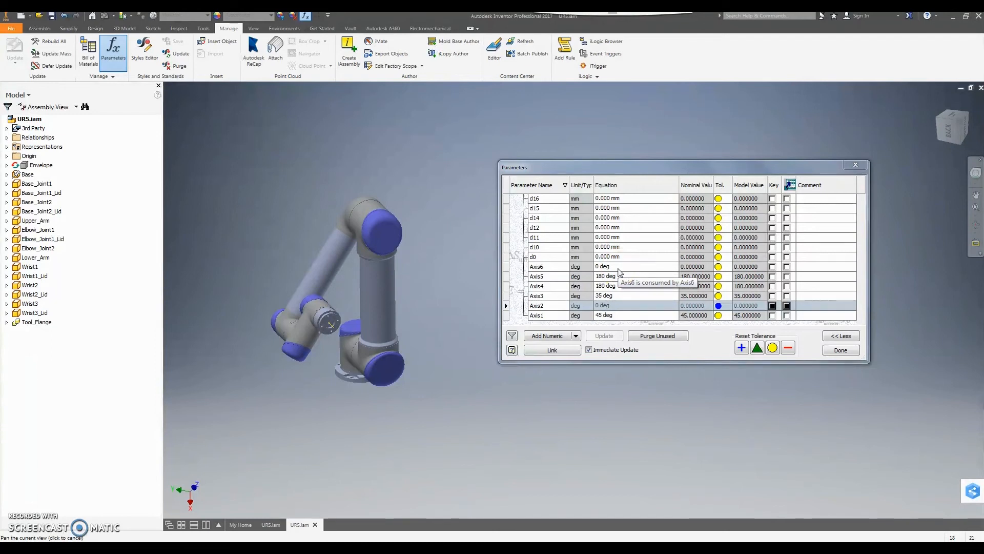
- In the parameters of the fully constrained UR5 assembly, set Axis1 to 80 deg to rotate the base joint
click(618, 271)
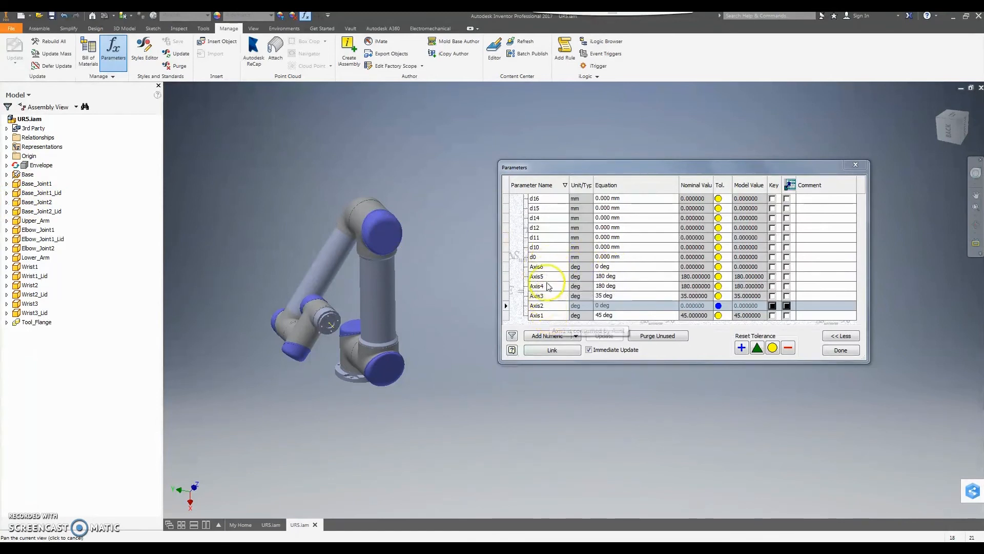
click(597, 266)
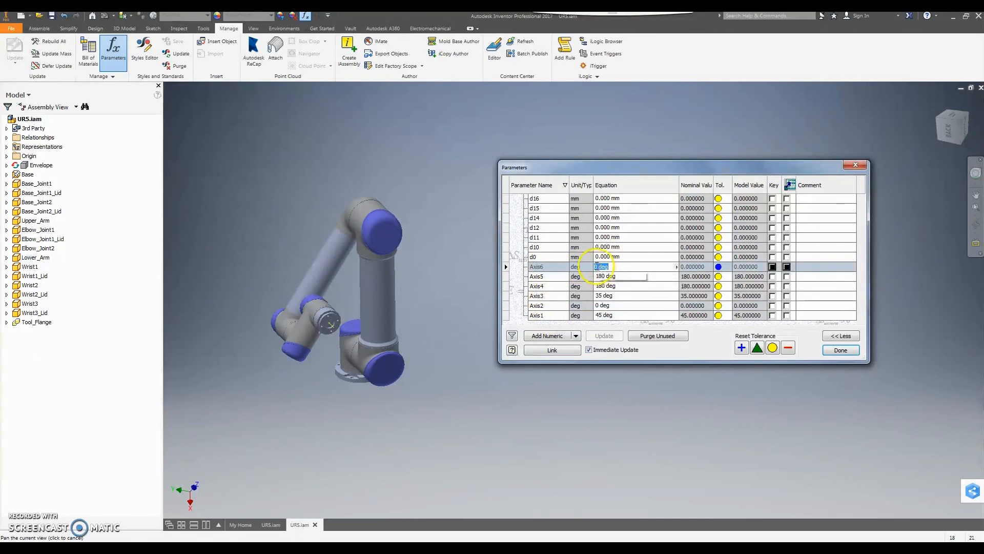
click(604, 315)
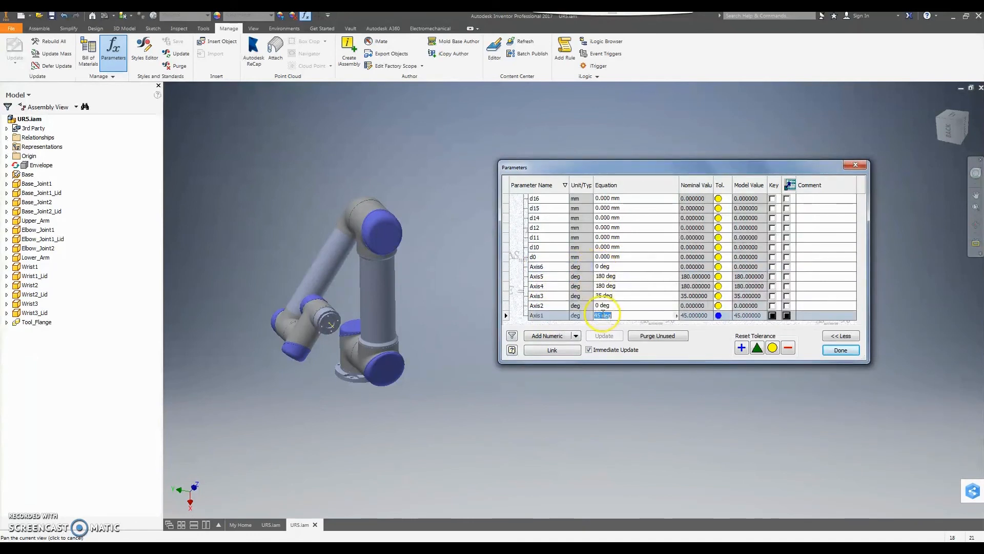
drag(602, 315, 588, 316)
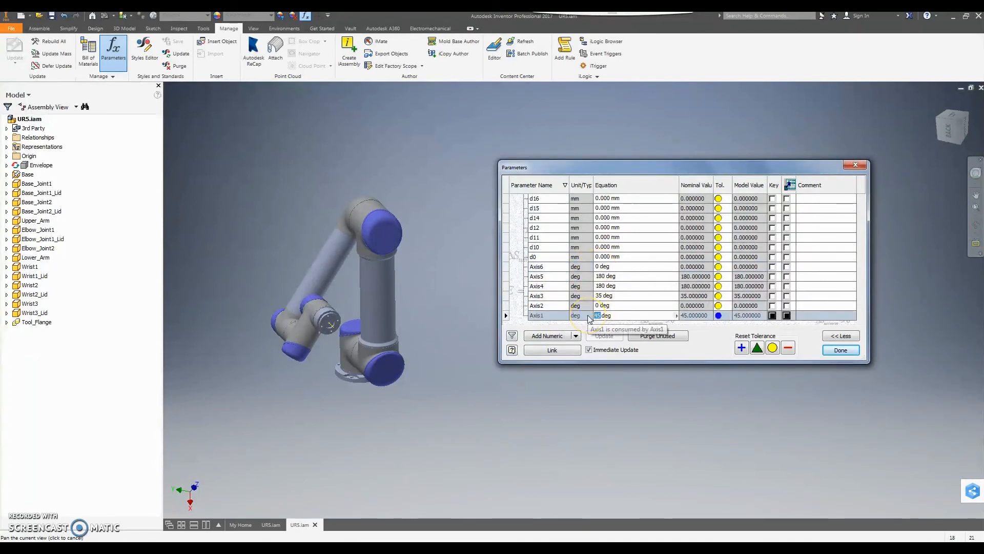
text(80)
key(Return)
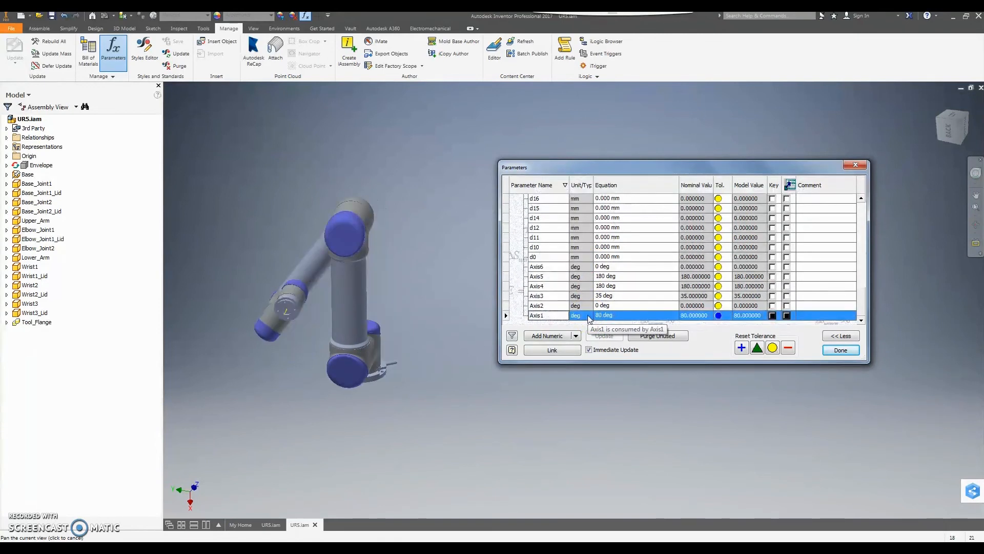
- Set the Axis2 parameter to 30 deg to tilt the upper arm
click(601, 296)
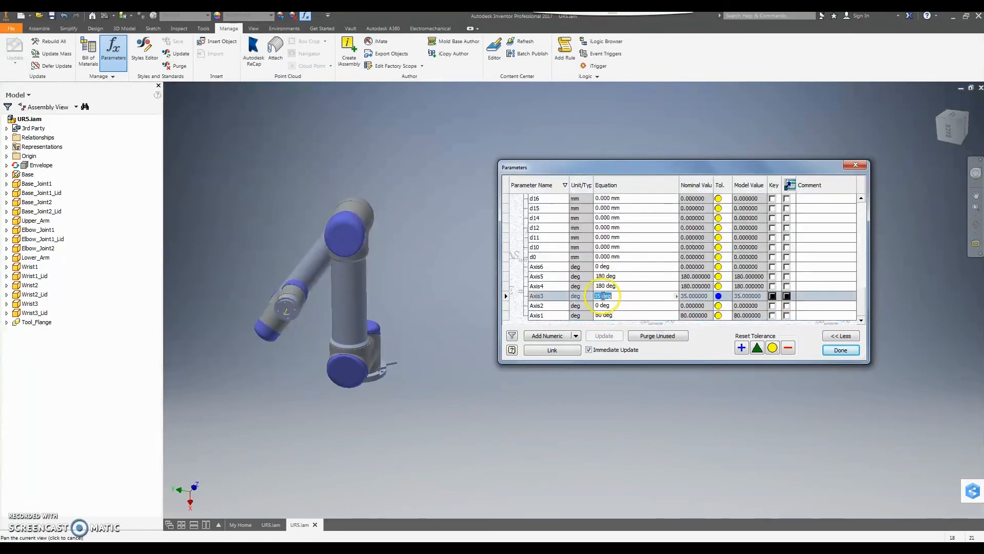
click(599, 305)
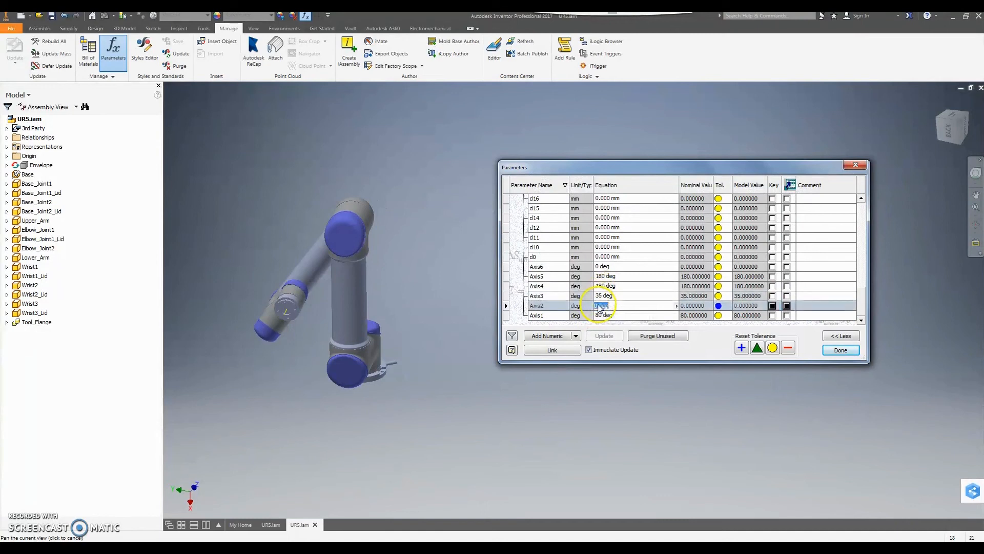
text(30)
key(Return)
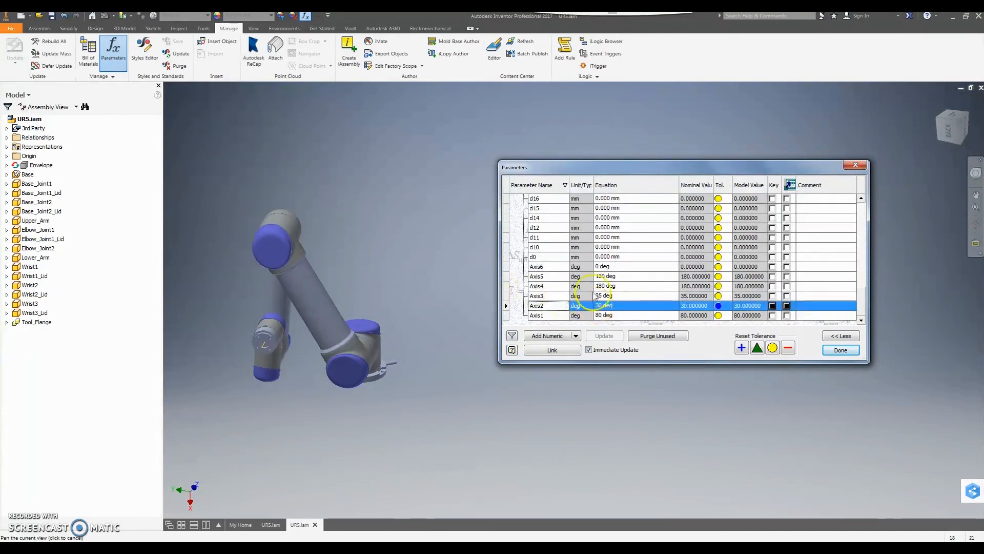
- Set the Axis3 parameter to 75 deg to swing the lower arm at the elbow
click(600, 296)
double_click(597, 296)
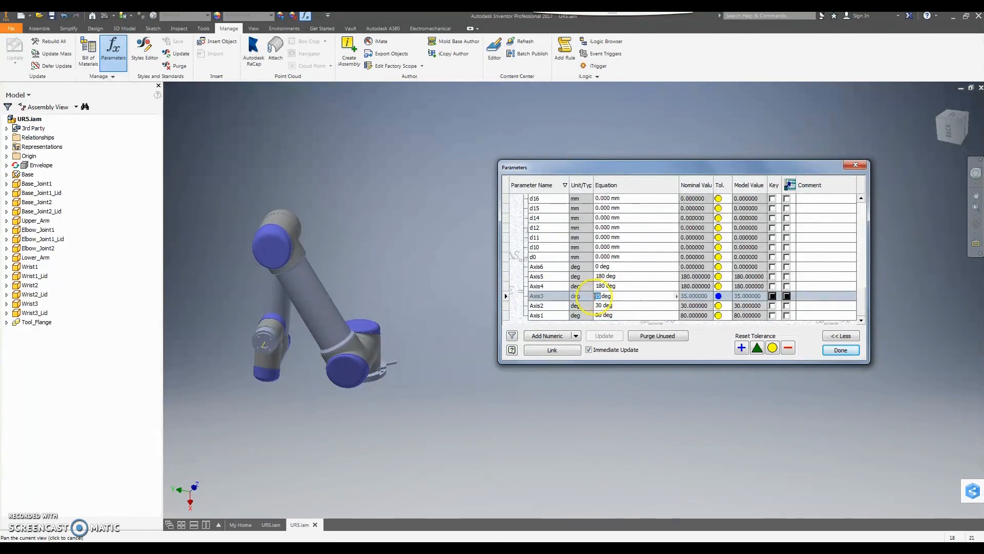
text(75)
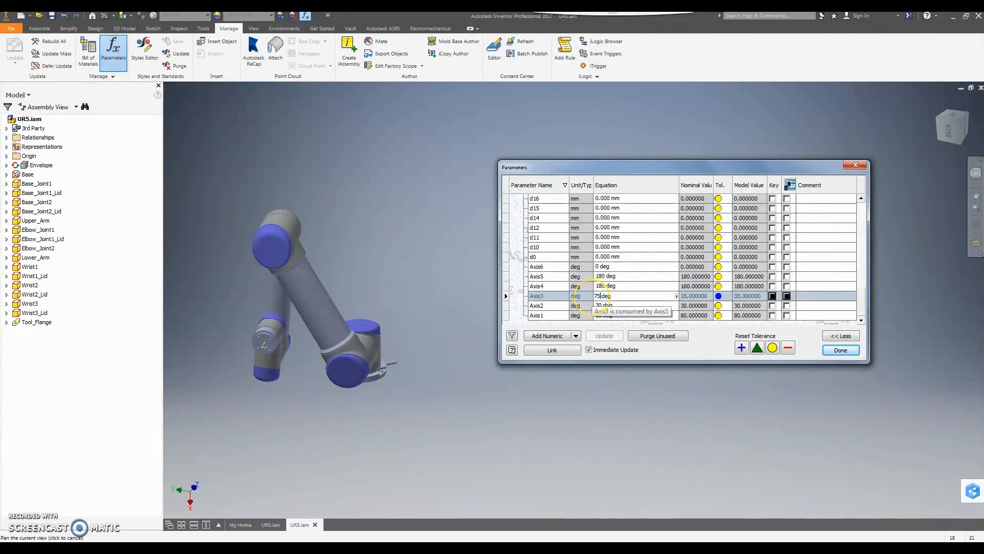
key(Return)
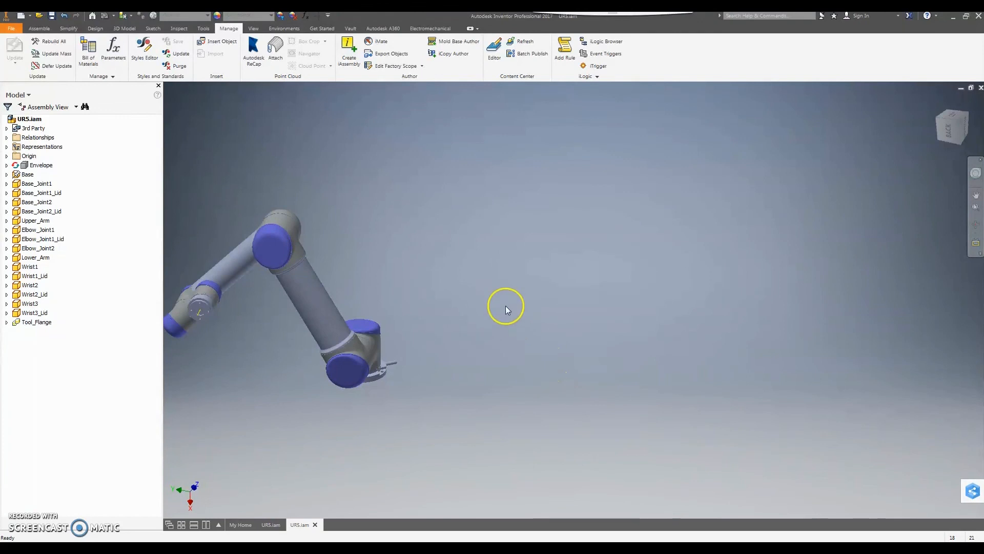
middle_drag(506, 306, 695, 287)
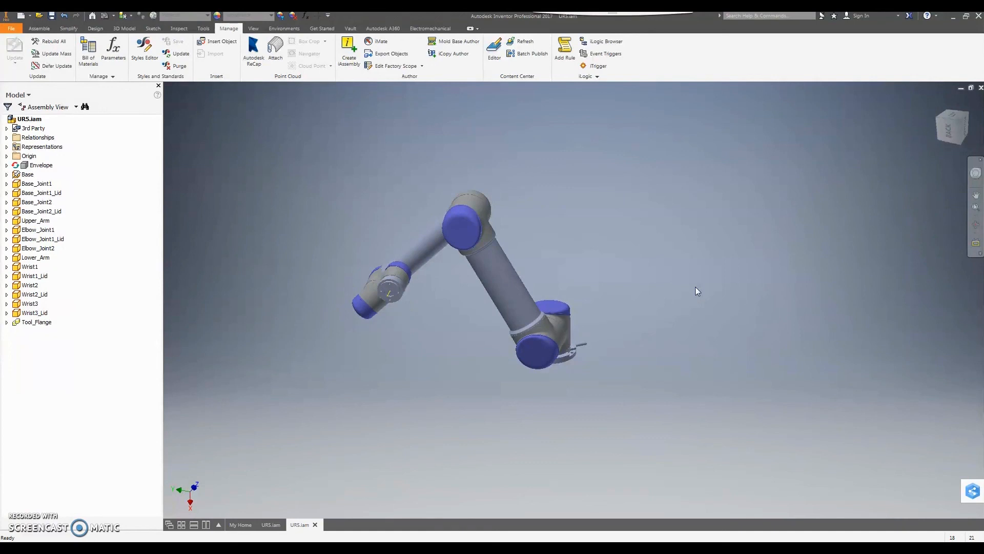
click(650, 255)
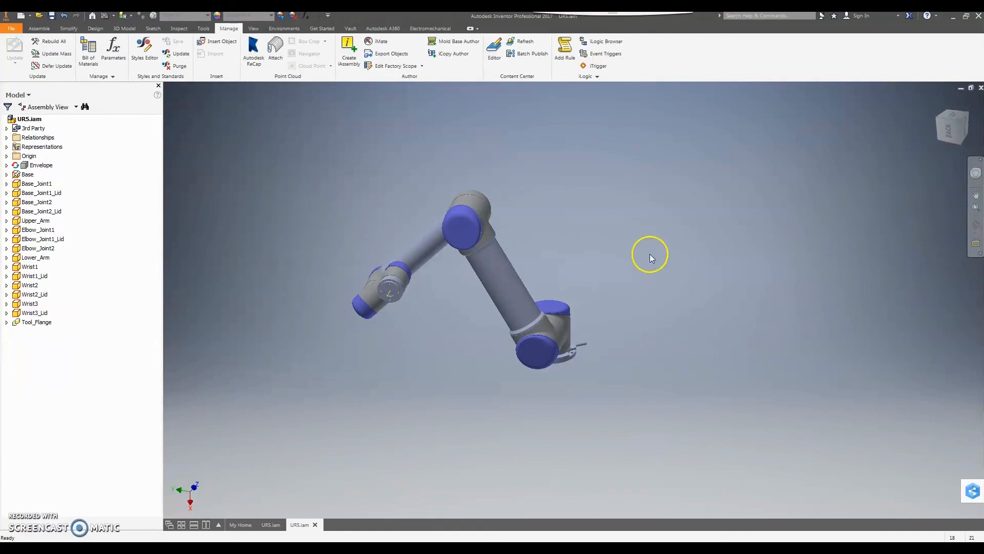